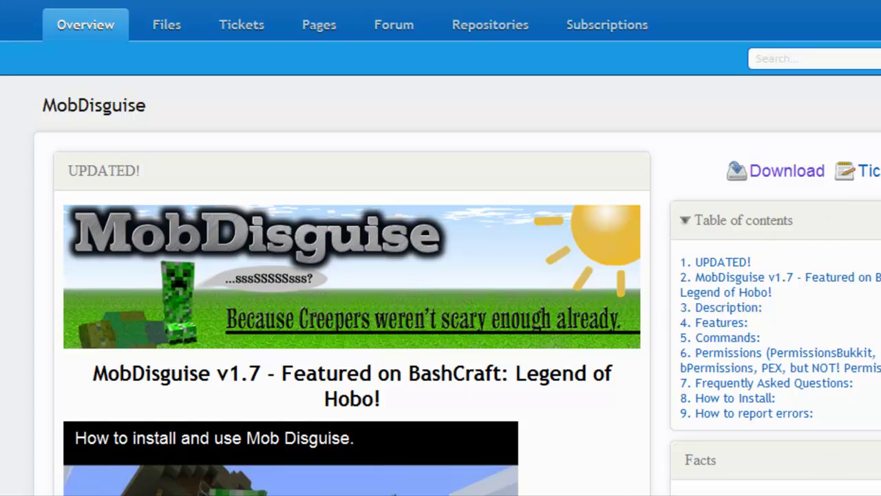
Scroll through the MobDisguise overview and go to the MobDisguise 1.7 file page.
scroll(867, 192, down, 3)
scroll(353, 275, down, 8)
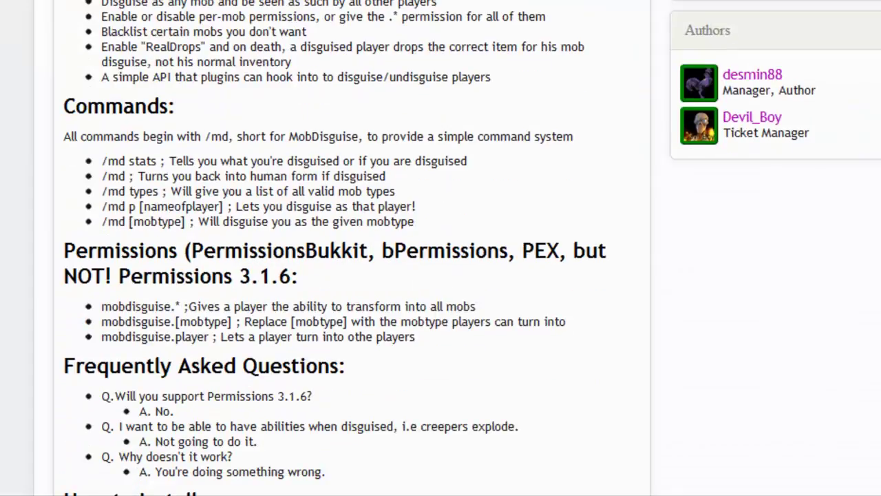
scroll(353, 275, up, 10)
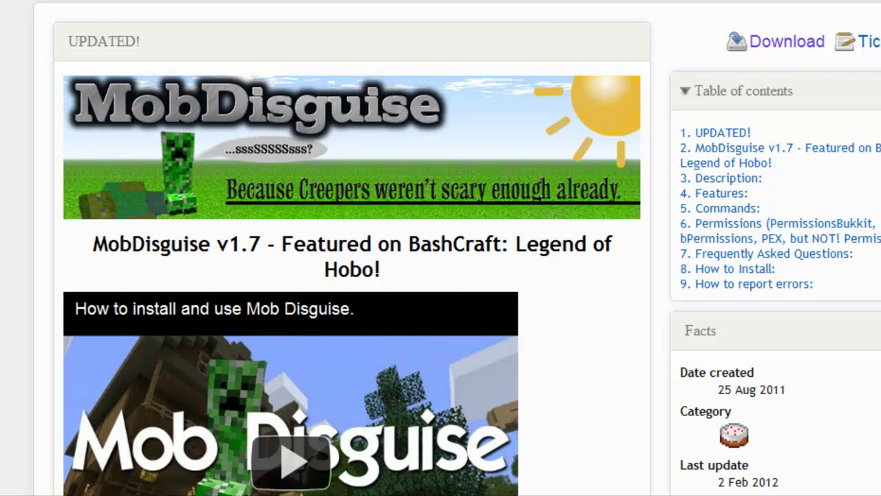
scroll(352, 276, down, 5)
scroll(353, 275, up, 5)
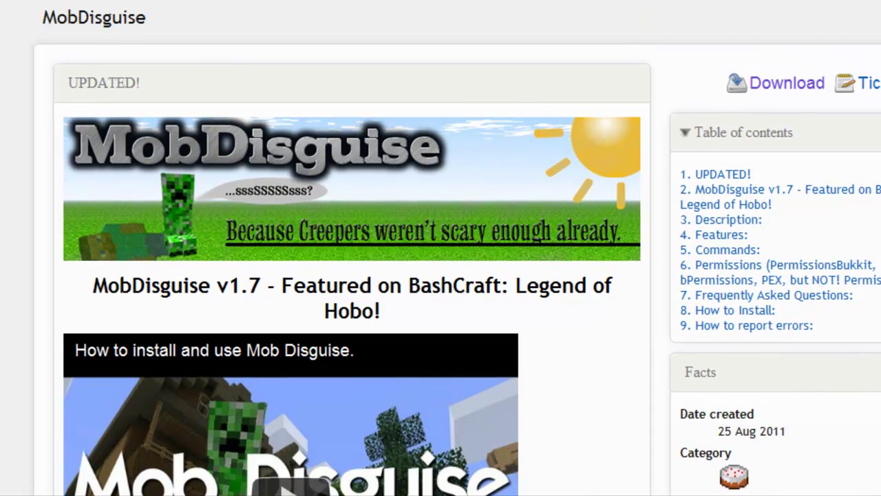
click(793, 87)
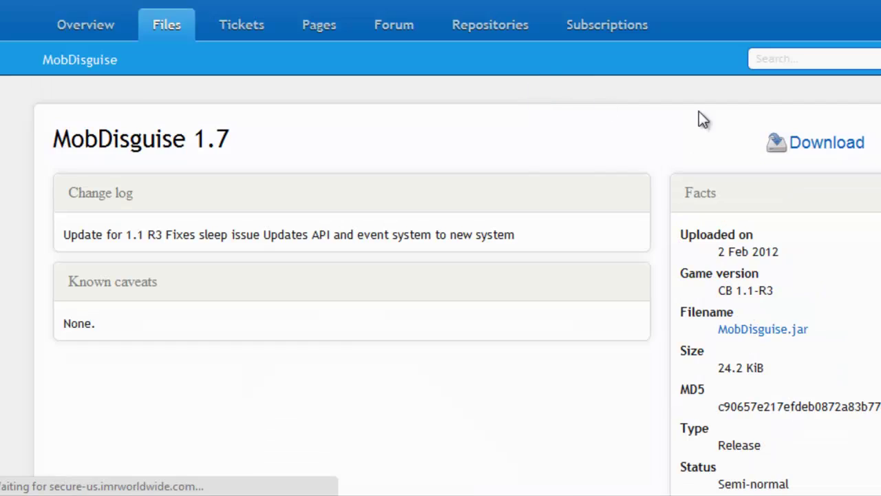
Download MobDisguise.jar, keep it past the warning, and show it in the Downloads folder.
click(843, 146)
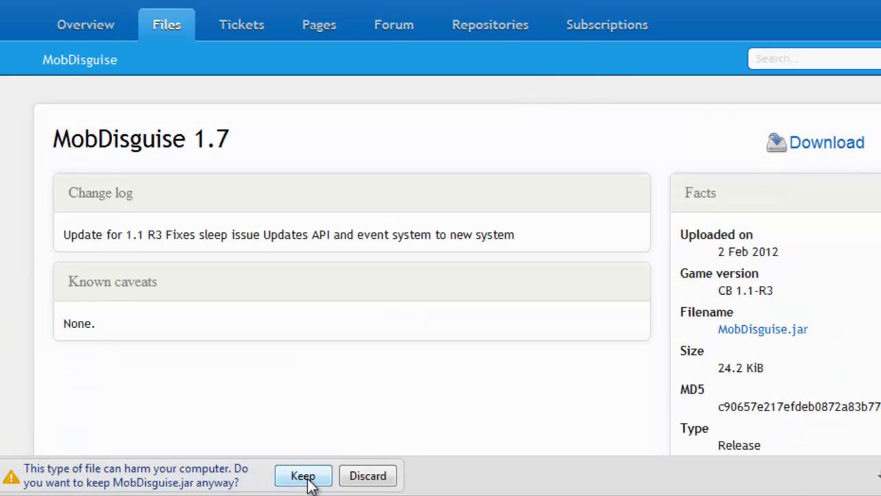
click(303, 475)
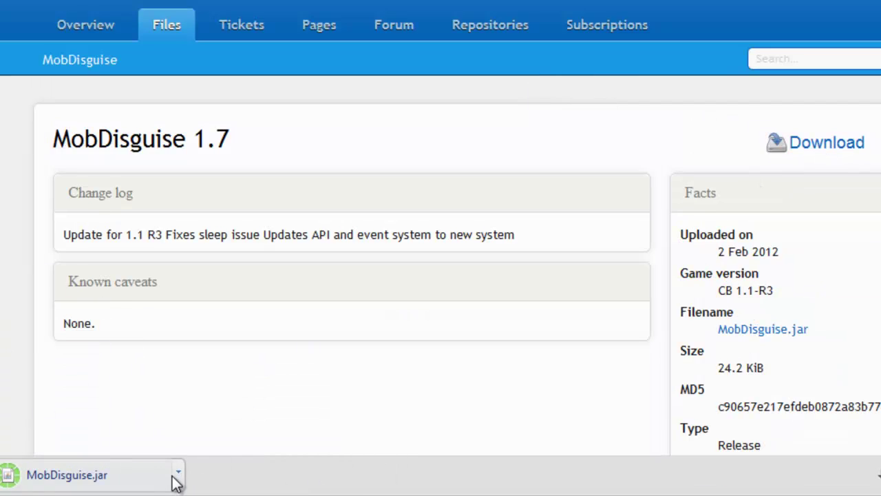
click(176, 482)
click(630, 260)
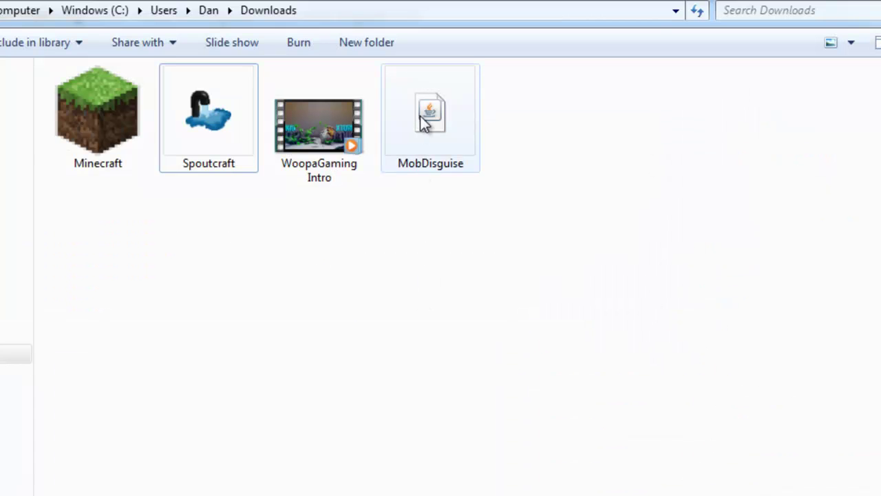
click(422, 115)
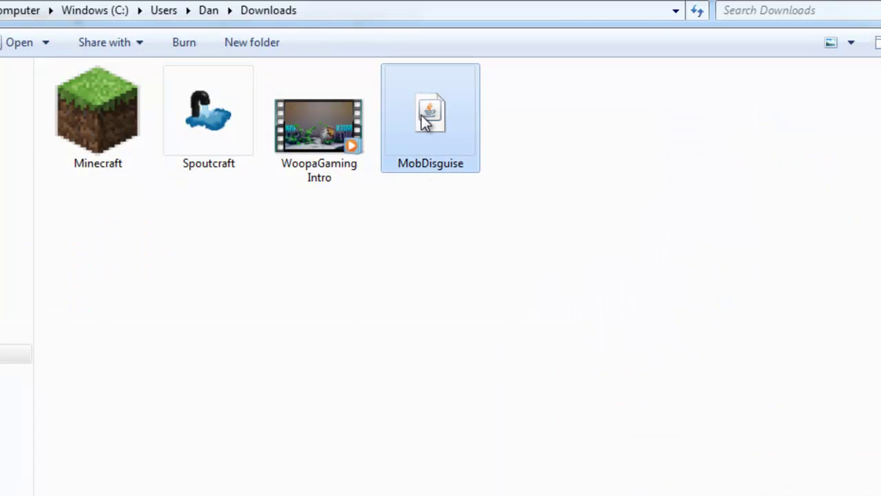
Paste MobDisguise.jar into the D:\Server\plugins folder.
click(89, 244)
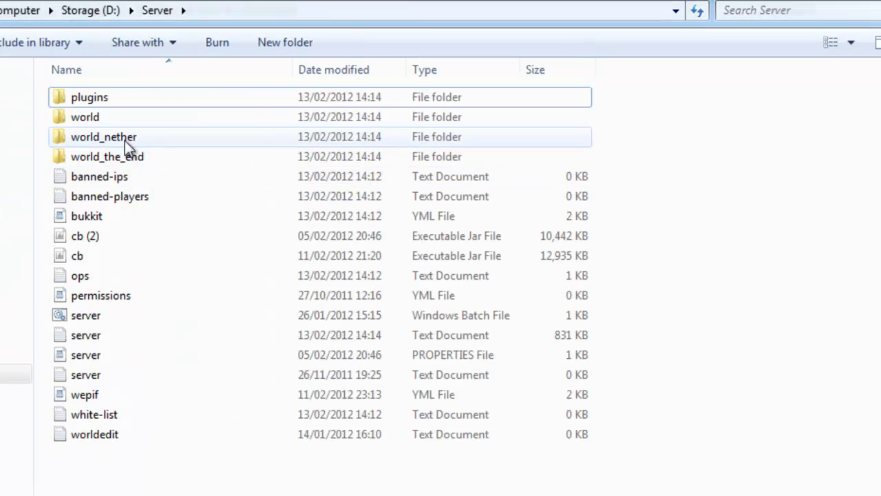
double_click(115, 98)
key(ctrl+v)
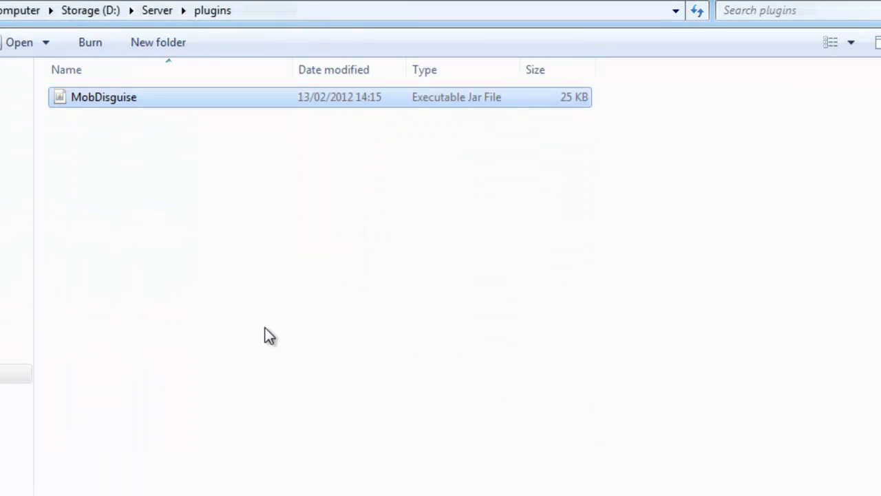
Start the server from its batch file and minimise the server console.
click(157, 13)
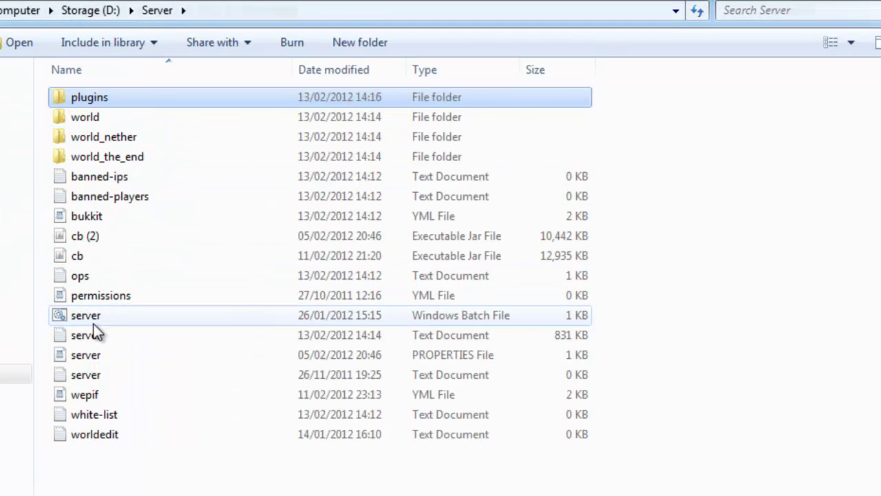
double_click(96, 323)
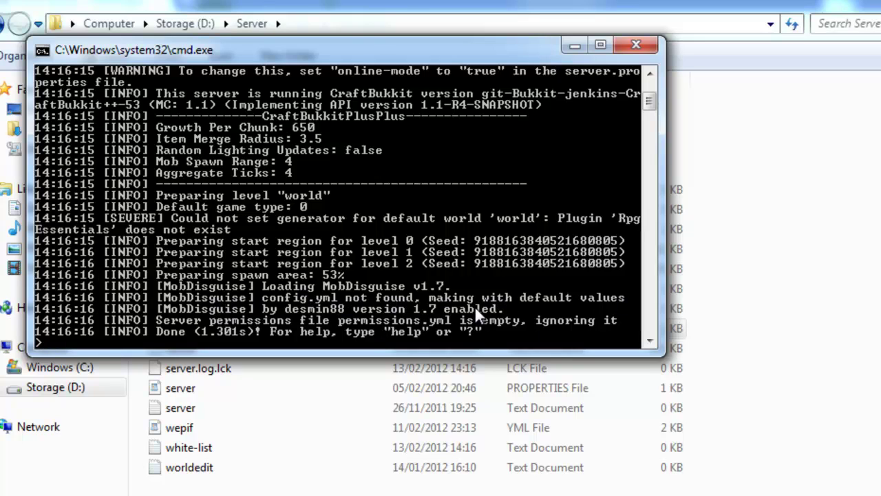
click(574, 46)
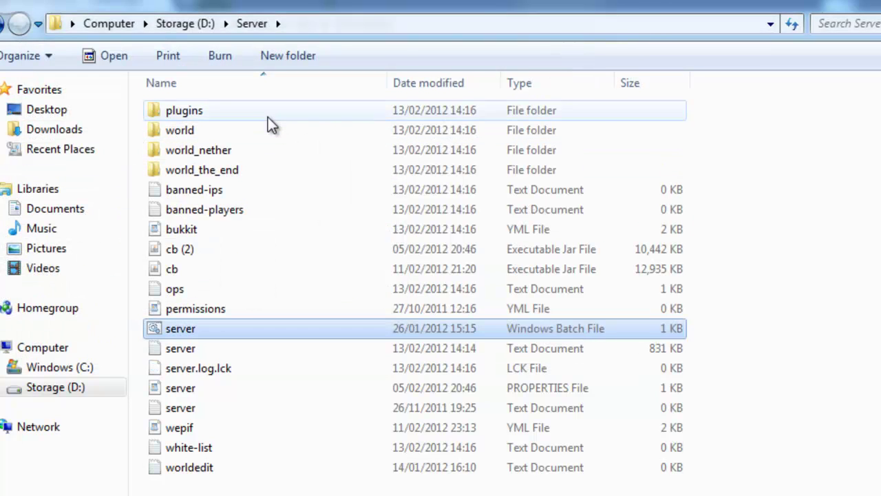
Open the generated plugins\MobDisguise\config file in WordPad.
double_click(257, 111)
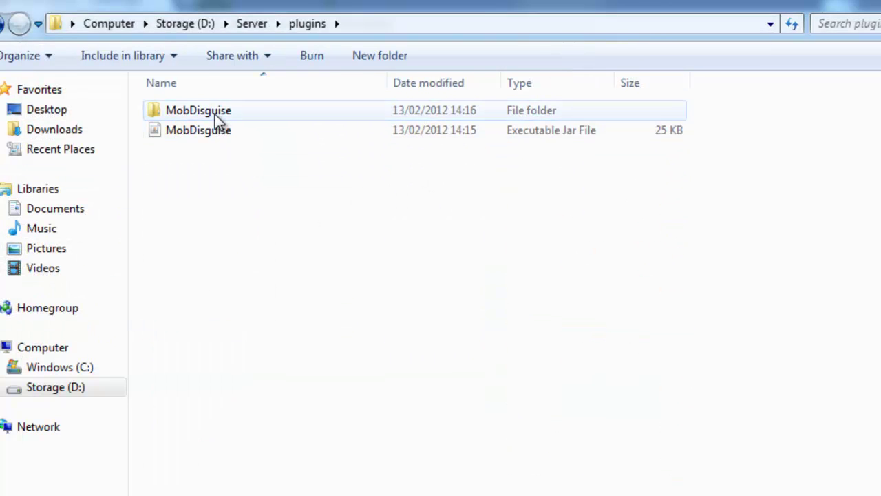
double_click(215, 114)
double_click(215, 115)
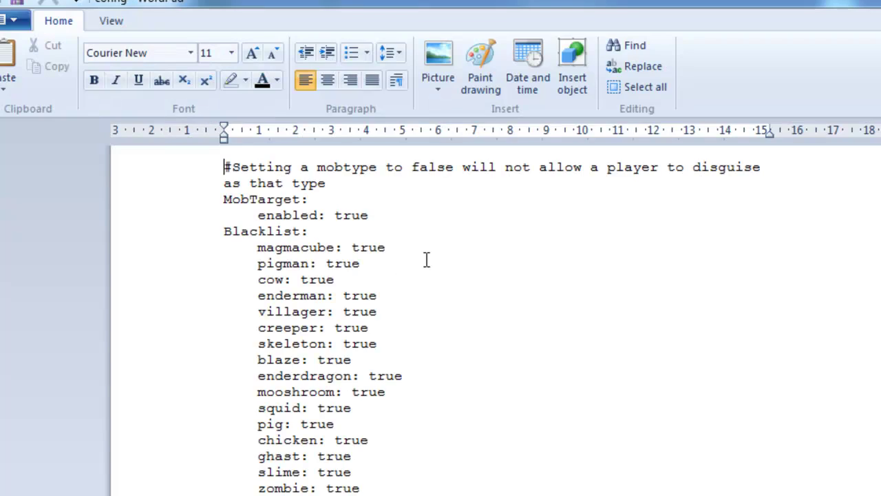
scroll(880, 288, down, 2)
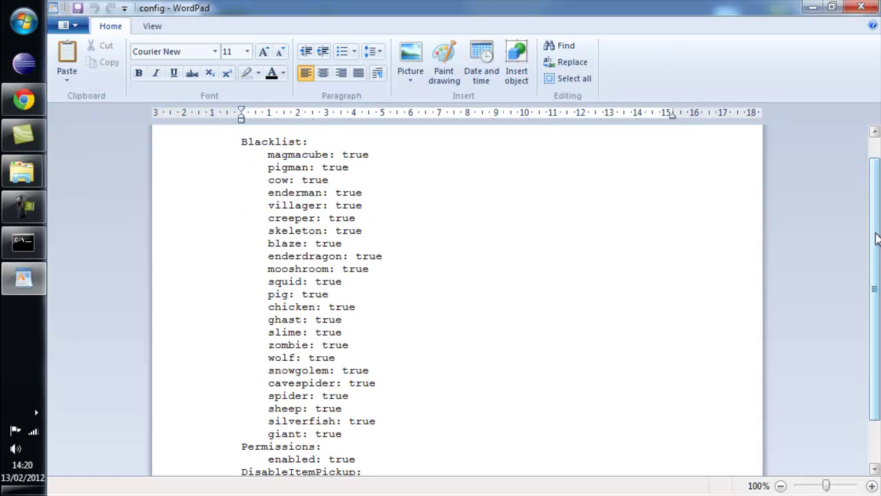
drag(877, 237, 877, 239)
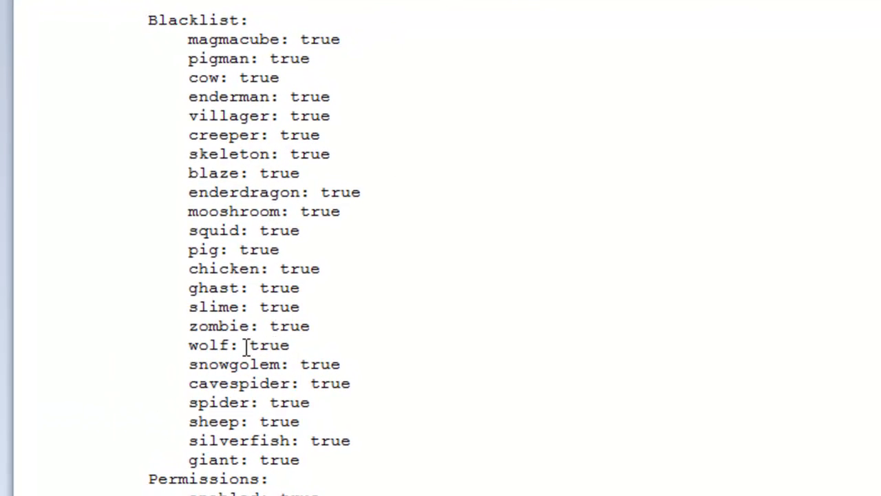
click(208, 39)
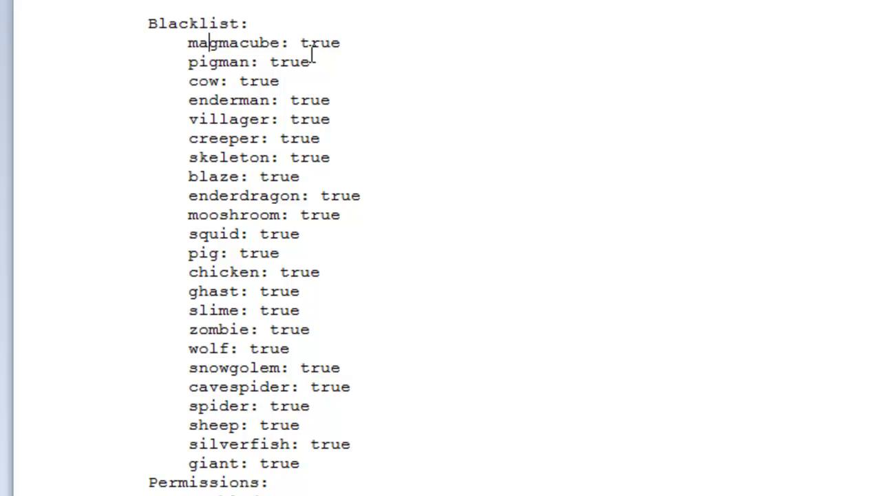
click(354, 43)
key(BackSpace)
key(BackSpace)
key(BackSpace)
key(BackSpace)
text(false)
key(BackSpace)
key(BackSpace)
key(BackSpace)
key(BackSpace)
key(BackSpace)
text(true)
scroll(255, 252, down, 1)
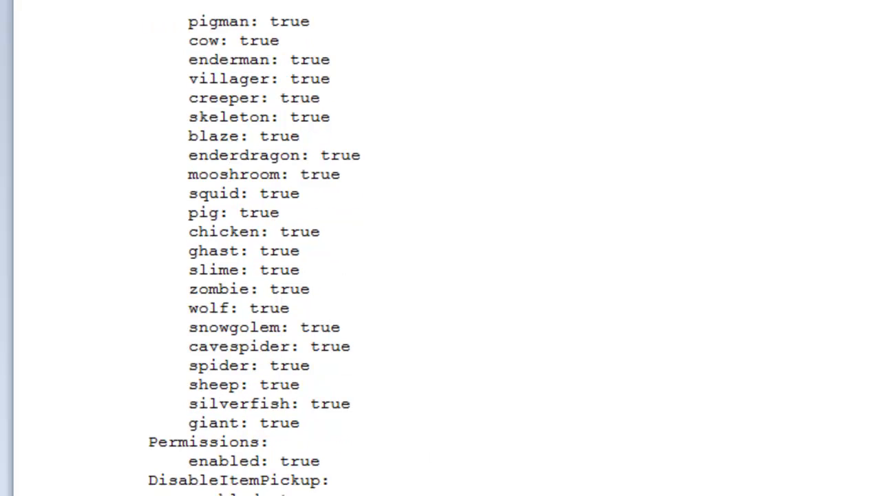
scroll(255, 251, down, 1)
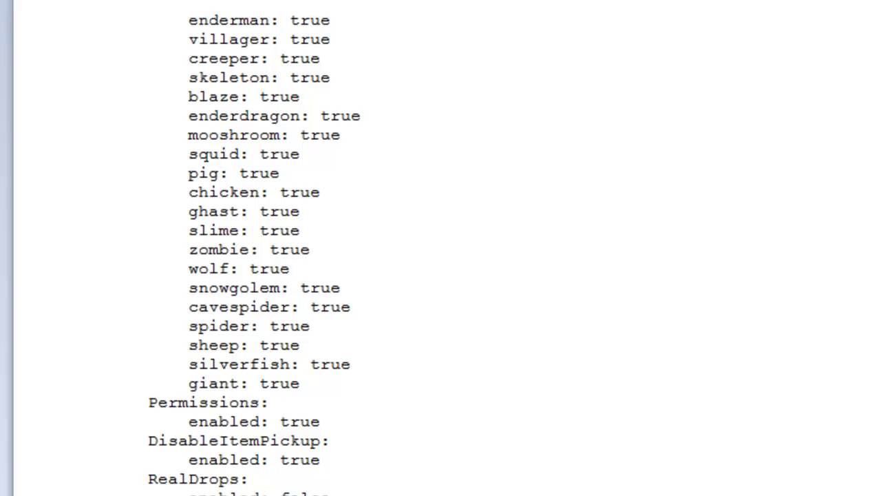
click(284, 405)
scroll(135, 443, down, 1)
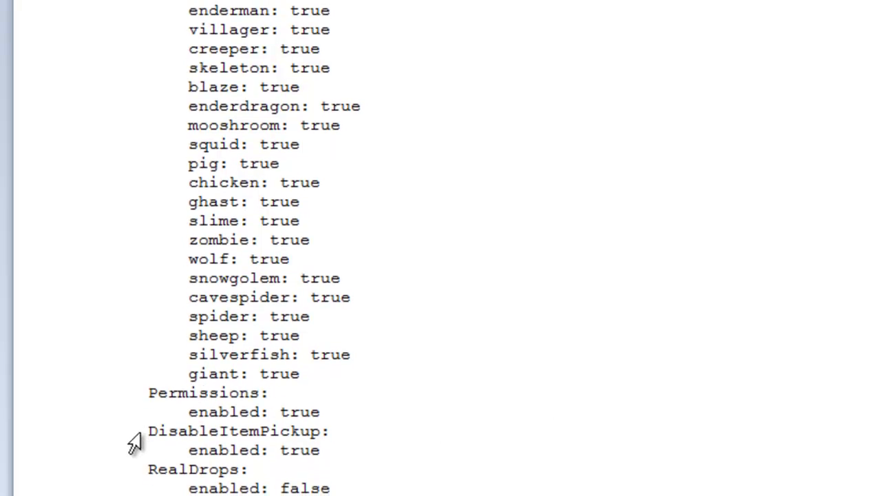
scroll(137, 434, down, 1)
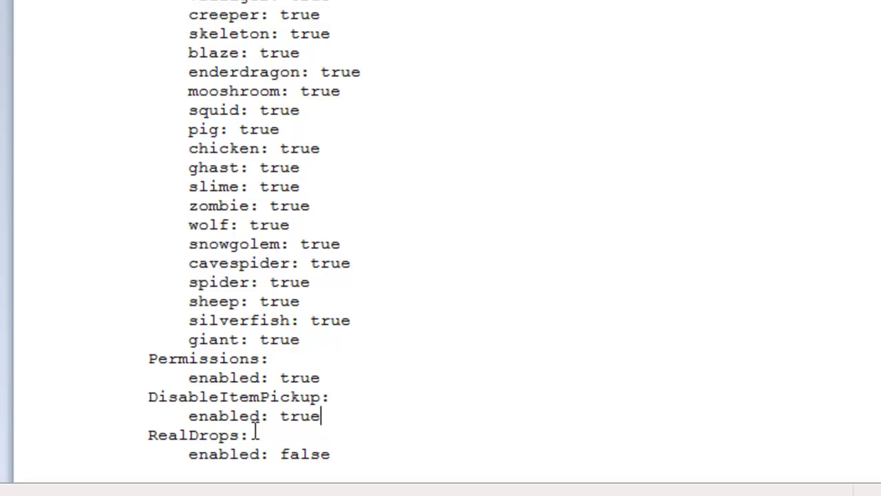
click(182, 416)
Review the MobDisguise Overview page's settings, commands and permissions.
click(284, 436)
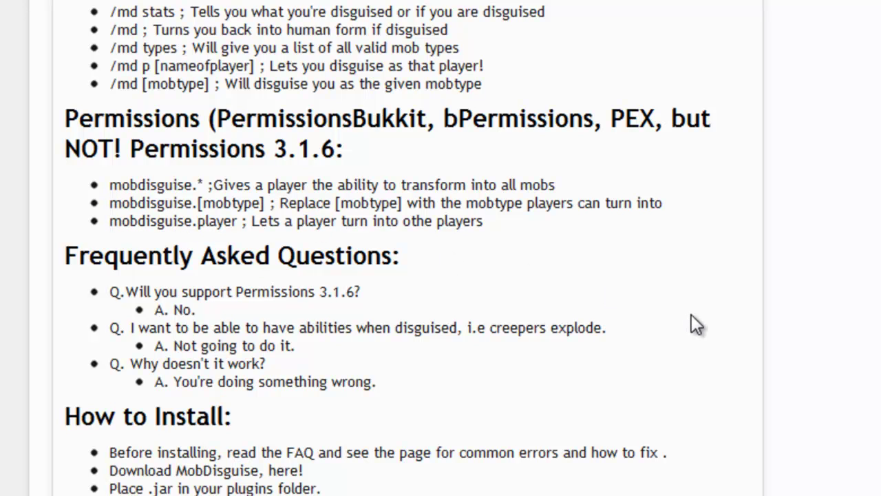
scroll(388, 250, up, 1)
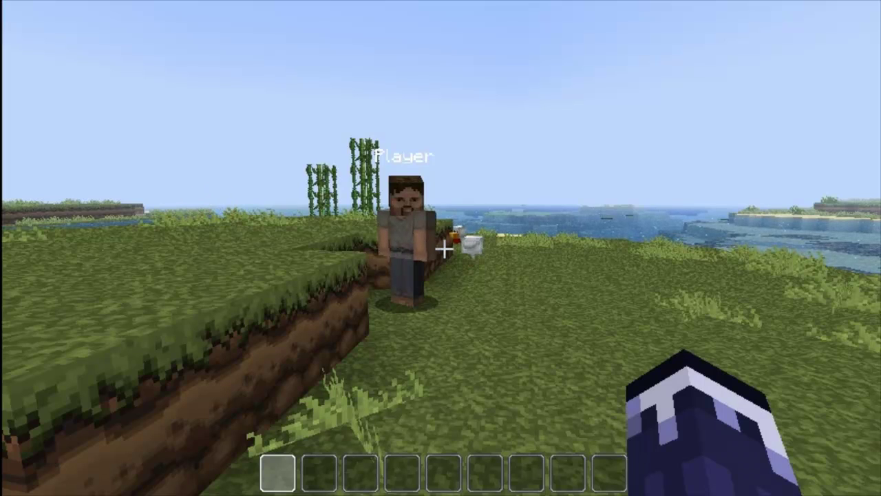
Send /md Zombie in chat to take on a zombie disguise.
text(t)
text(/)
text(md Zombie)
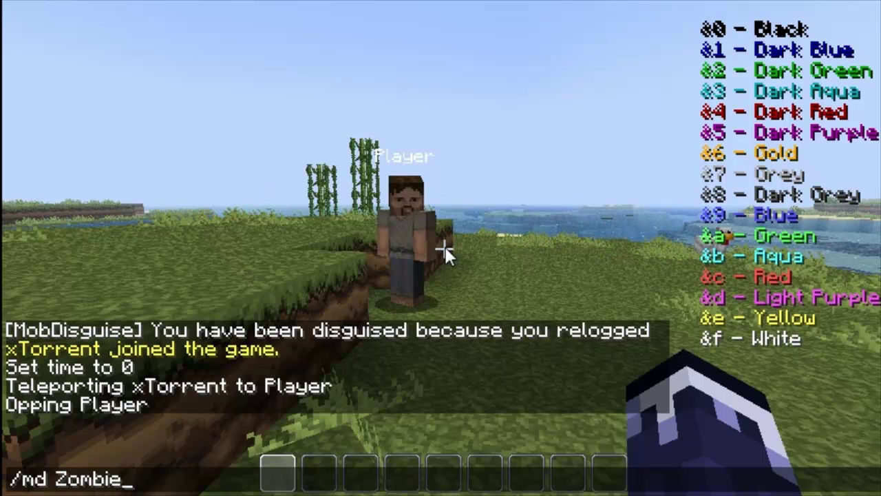
key(Return)
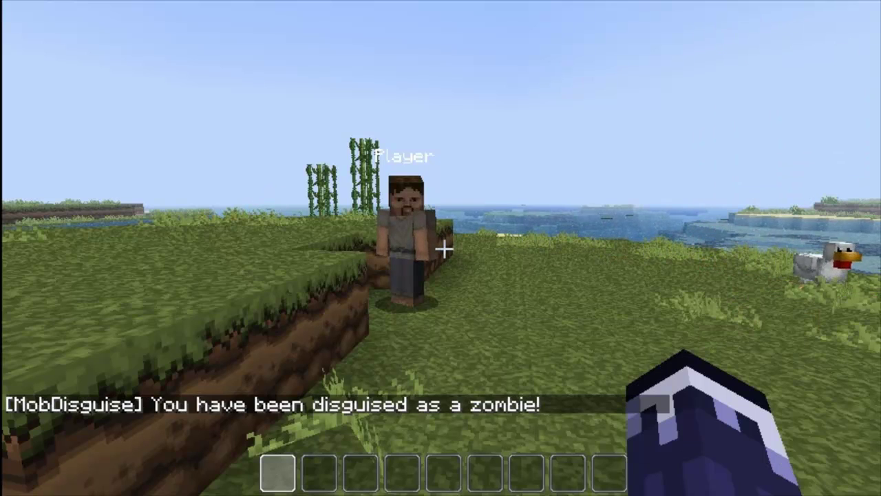
key(t)
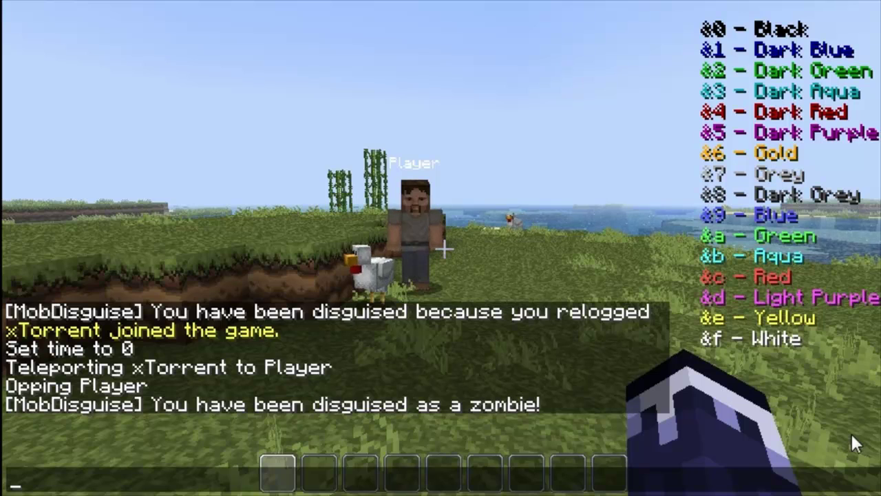
Disguise as a chicken with the /md Chicken command.
text(/md)
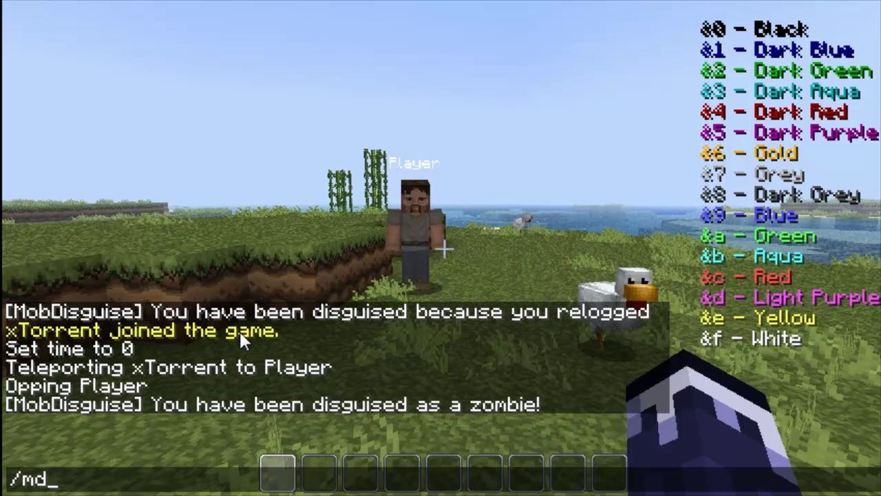
text( Chicken)
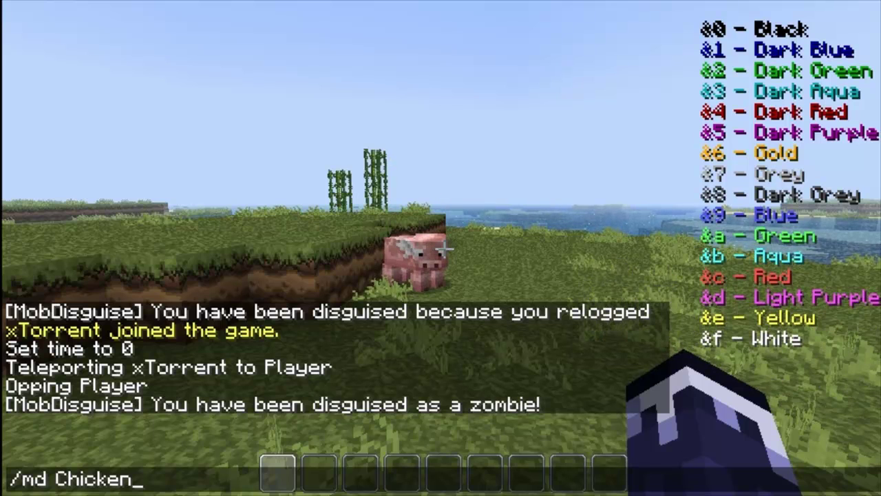
key(Return)
key(t)
key(Escape)
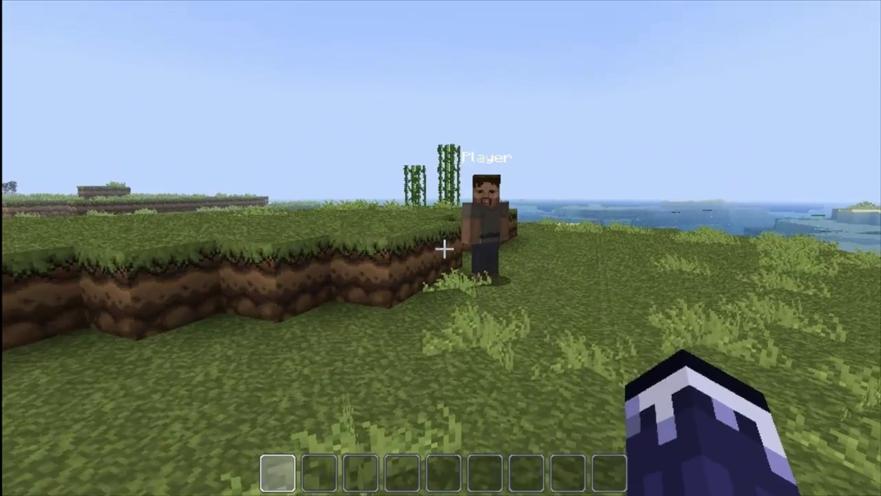
Send /md to drop the disguise and walk toward the other player.
key(slash)
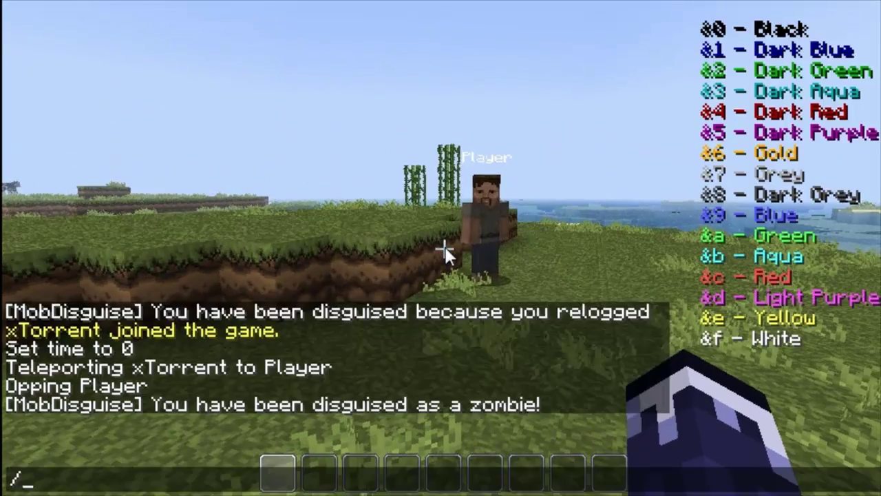
key(Return)
key(w)
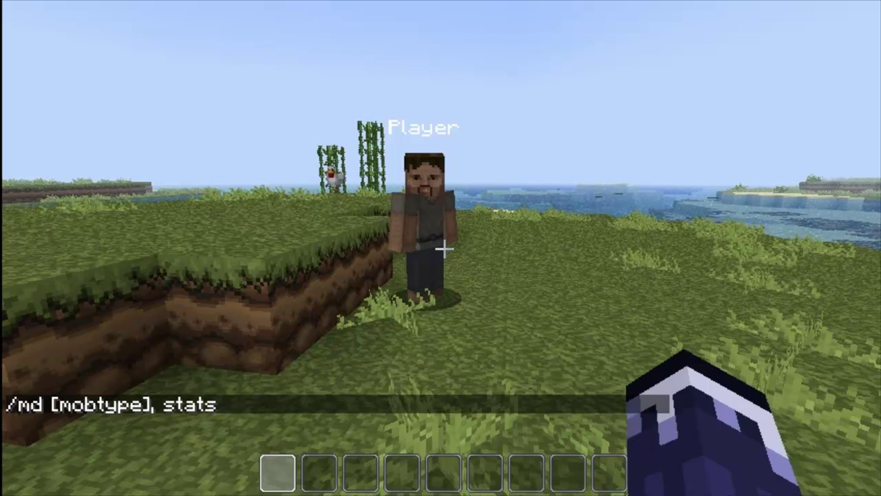
key(slash)
Disguise as another player by sending /md p with that player's username.
text(md p)
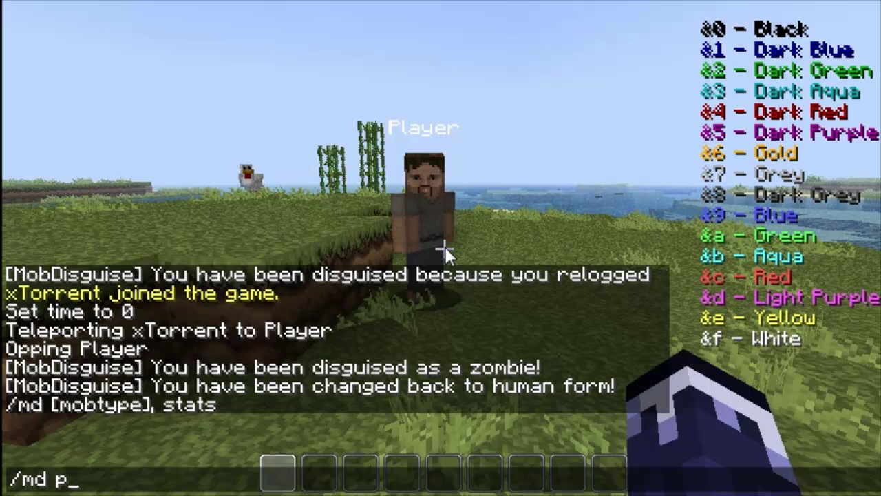
text( Samkio)
key(Return)
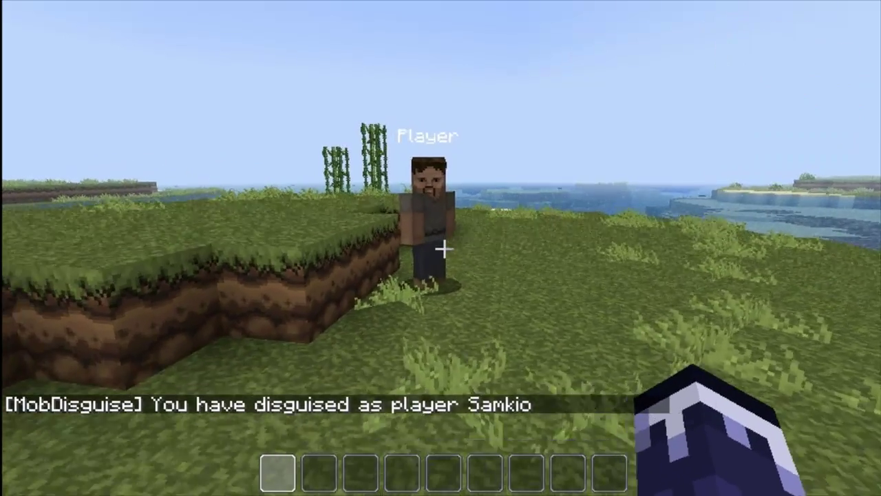
key(t)
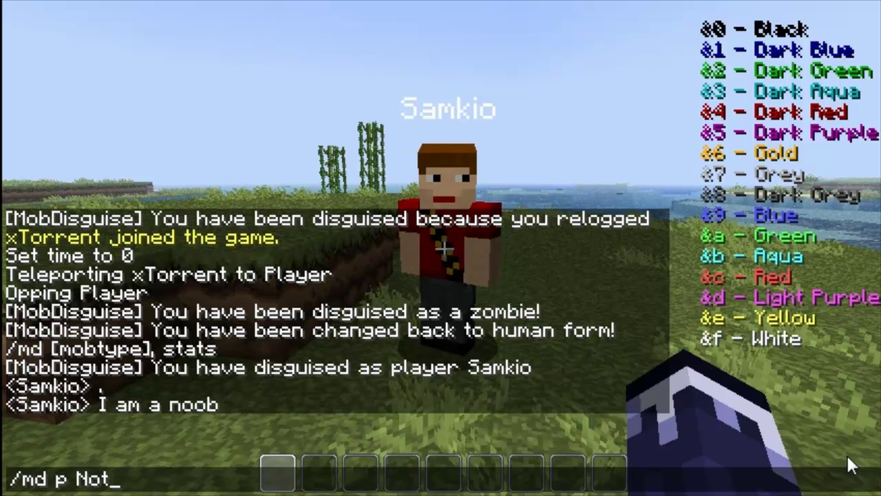
Disguise as a second player with /md p, then punch and walk around to test it.
text(ch)
key(Return)
key(Escape)
key(Escape)
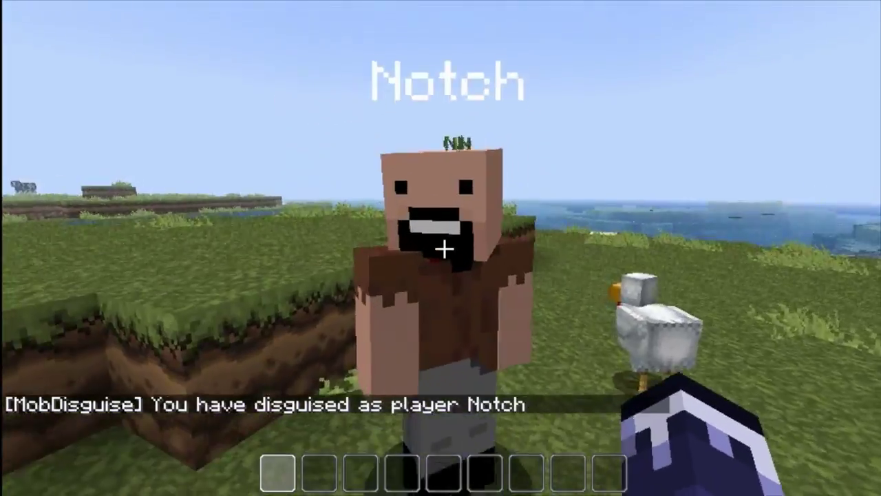
click(441, 248)
key(s)
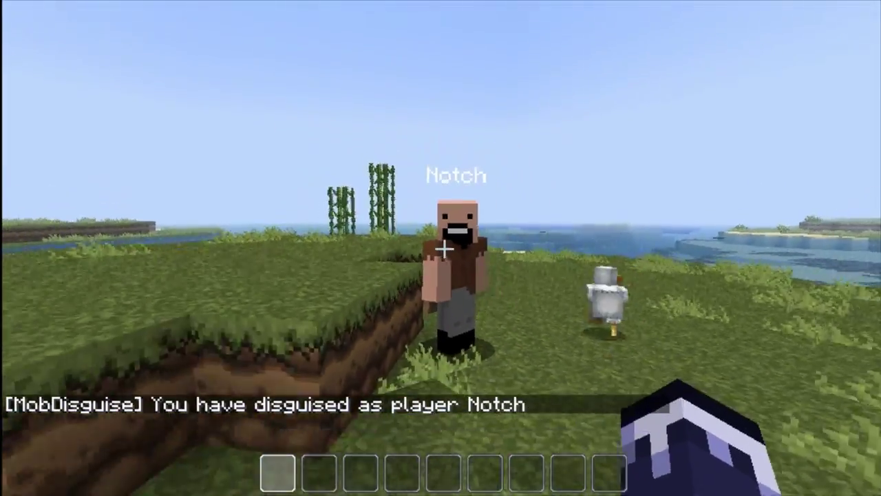
key(w)
key(s)
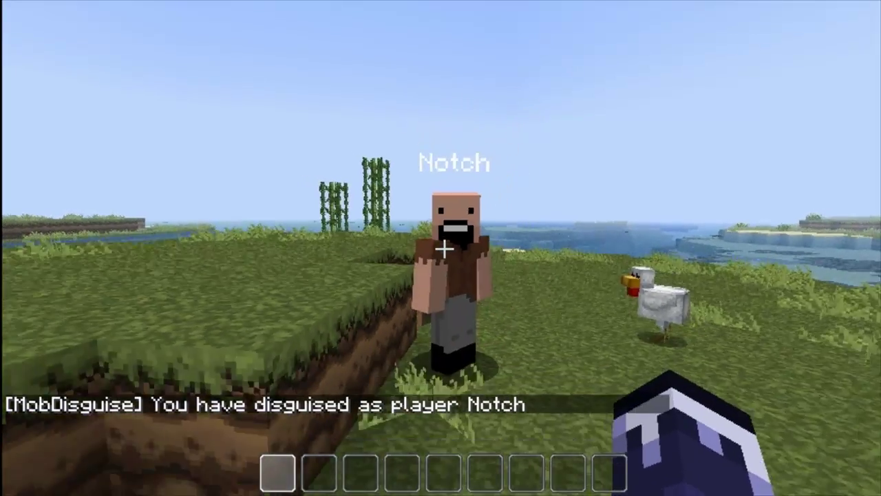
Check the current disguise status with /md stats.
key(t)
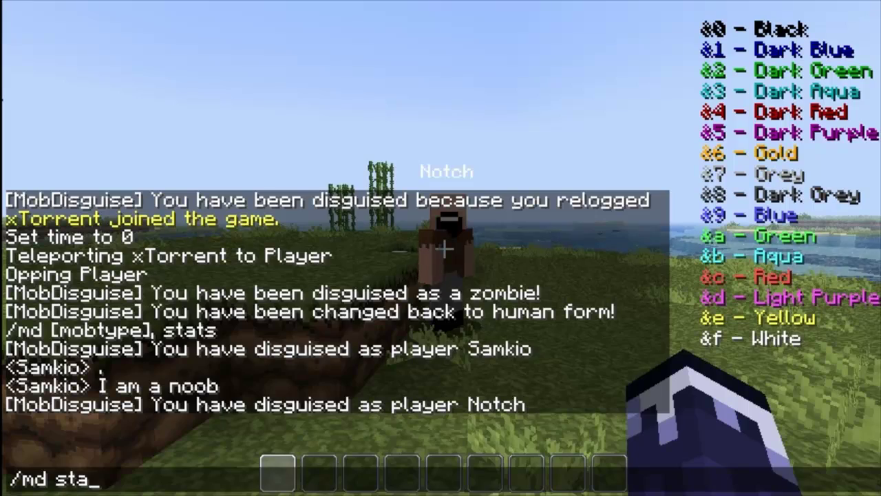
text(ts)
key(Return)
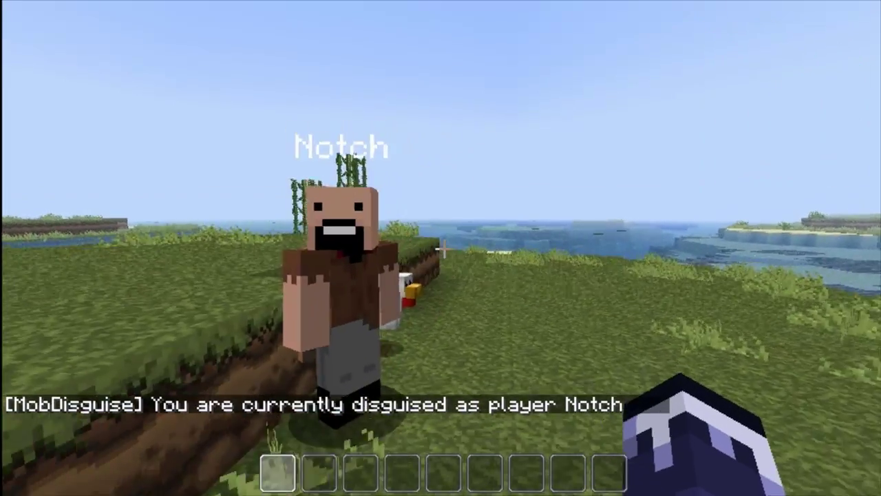
Remove the disguise with /md to return to normal form.
text(t)
text(/md)
key(Return)
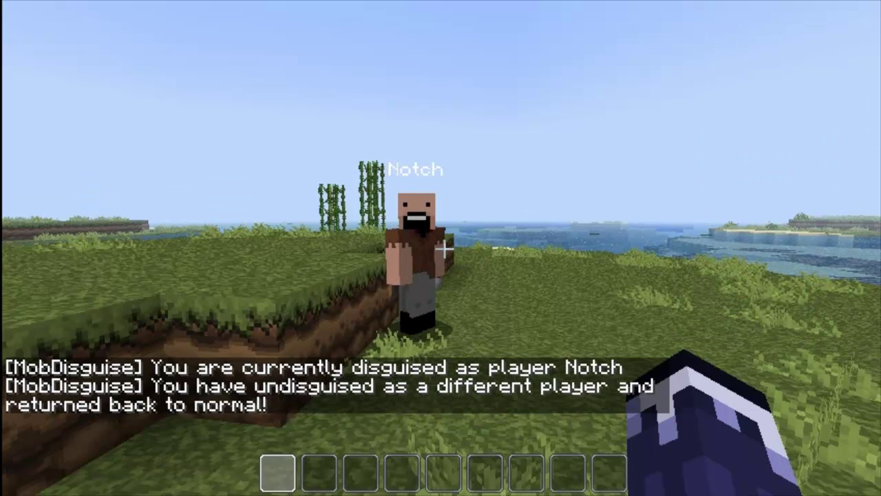
key(t)
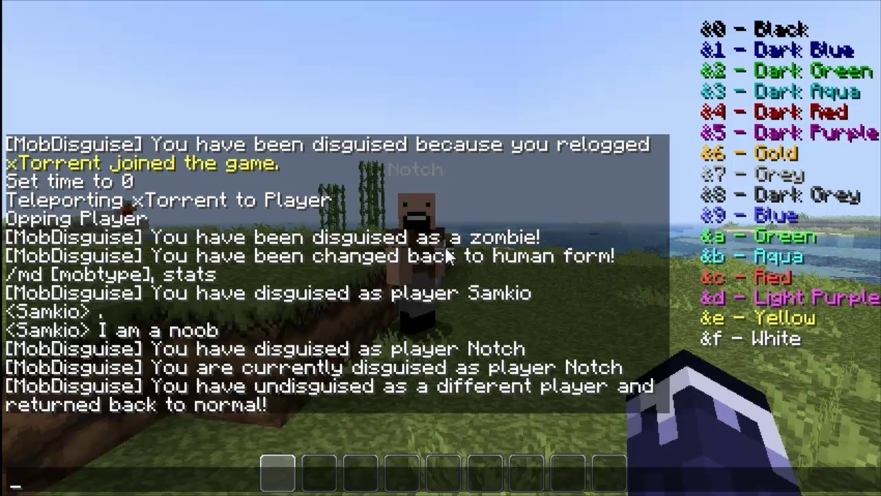
Run /md types and read the full list of disguisable mobs before closing chat.
text(/md ty)
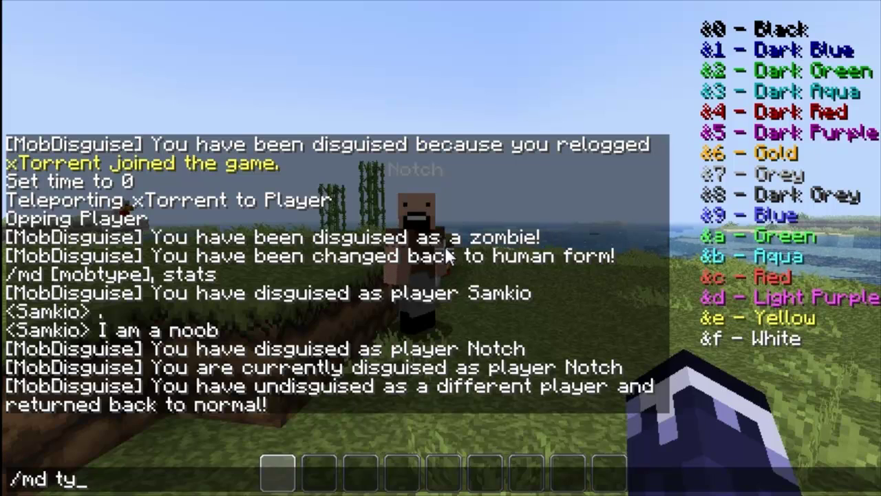
text(pes)
key(Return)
key(t)
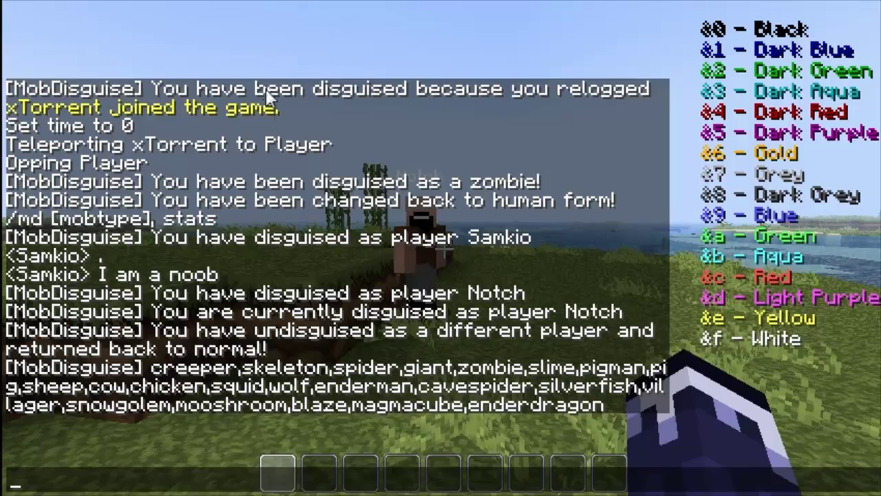
key(Escape)
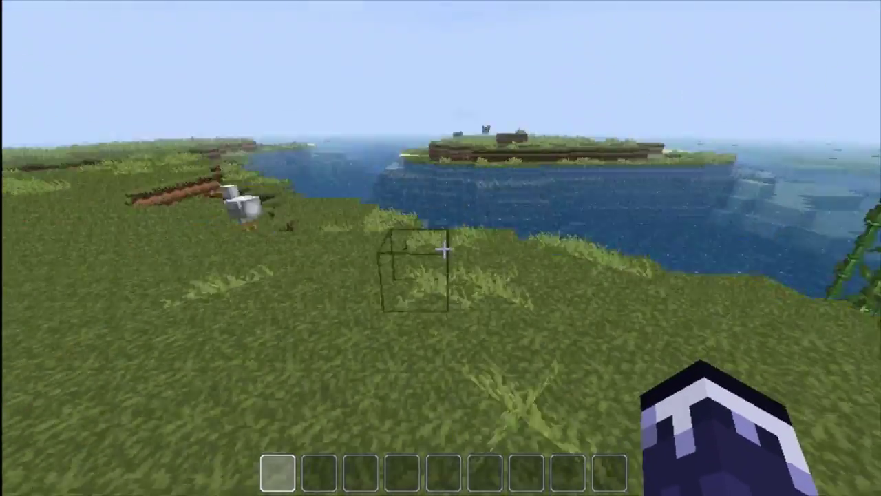
key(w)
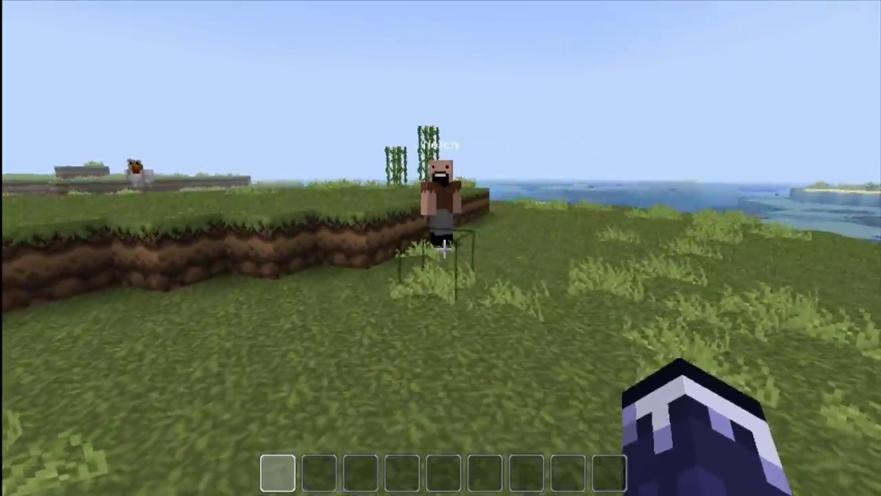
key(w)
key(w)
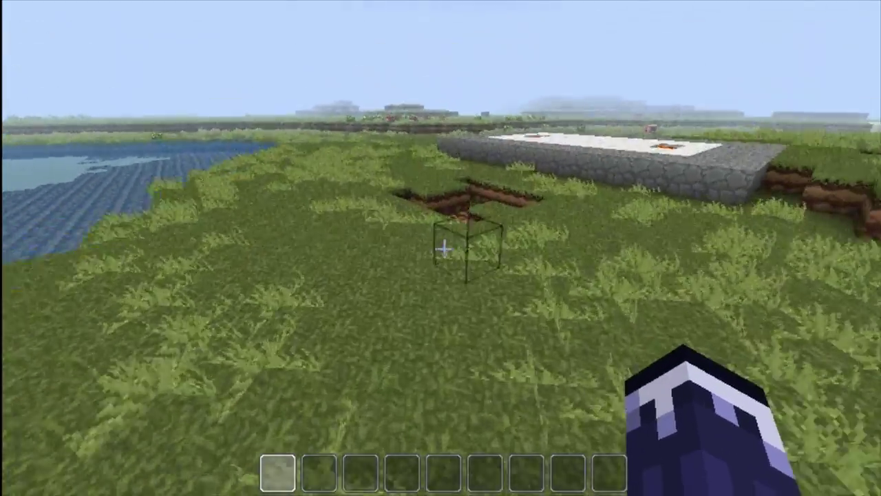
key(w)
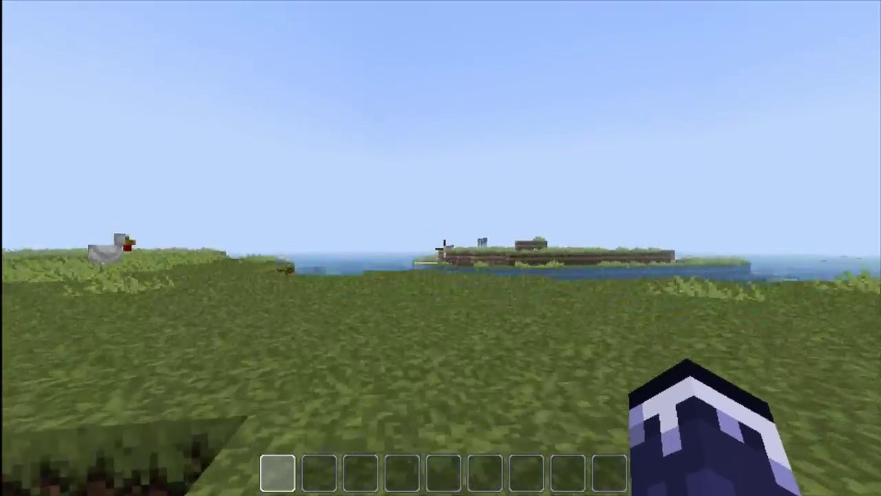
key(w)
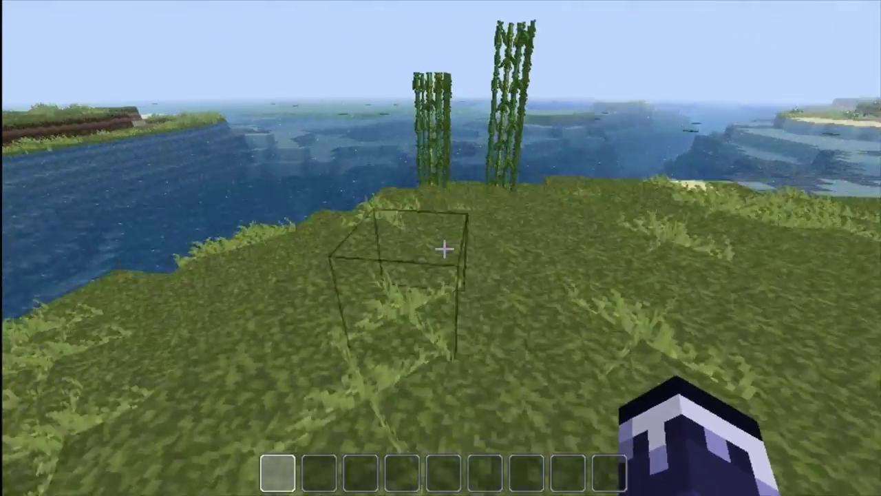